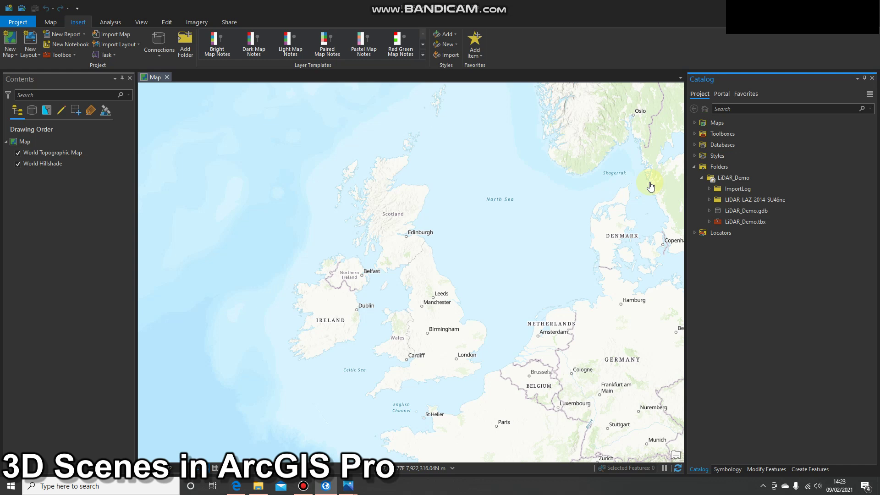
# Step: Expand the LIDAR-LAZ-2014-SU46ne folder in Catalog and select its tile subfolder
pyautogui.click(745, 202)
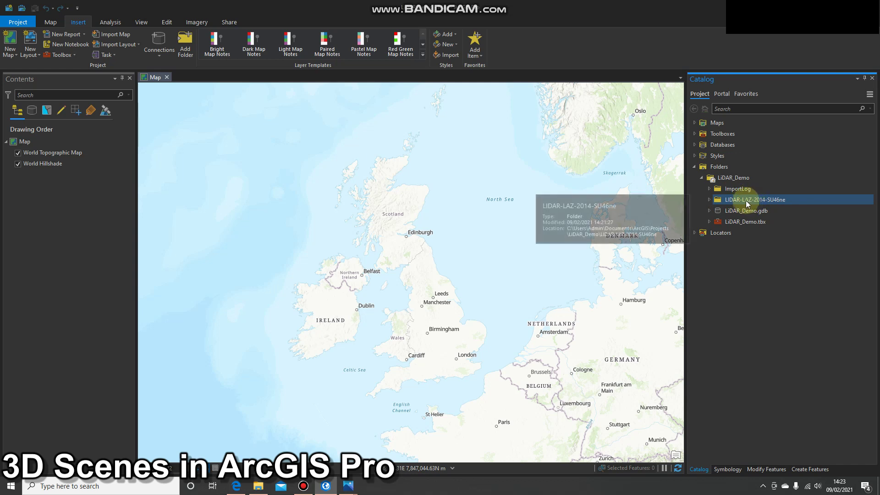
pyautogui.click(710, 200)
pyautogui.click(724, 210)
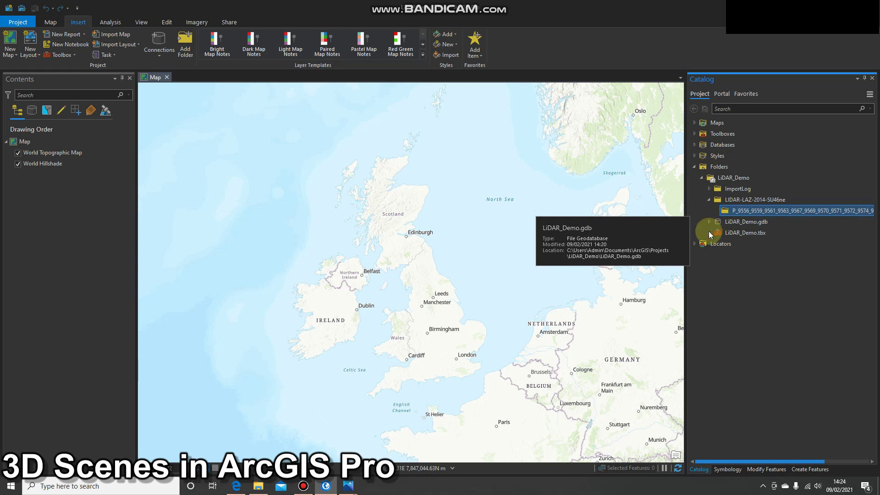
# Step: Create a Spatial ETL tool named SpatialETLTool in LiDAR_Demo.tbx with default properties
pyautogui.rightClick(734, 231)
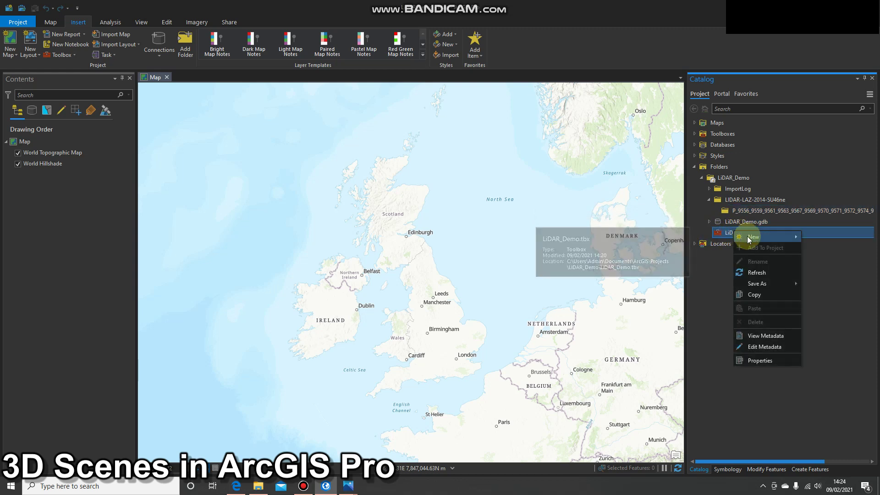
pyautogui.moveTo(747, 236)
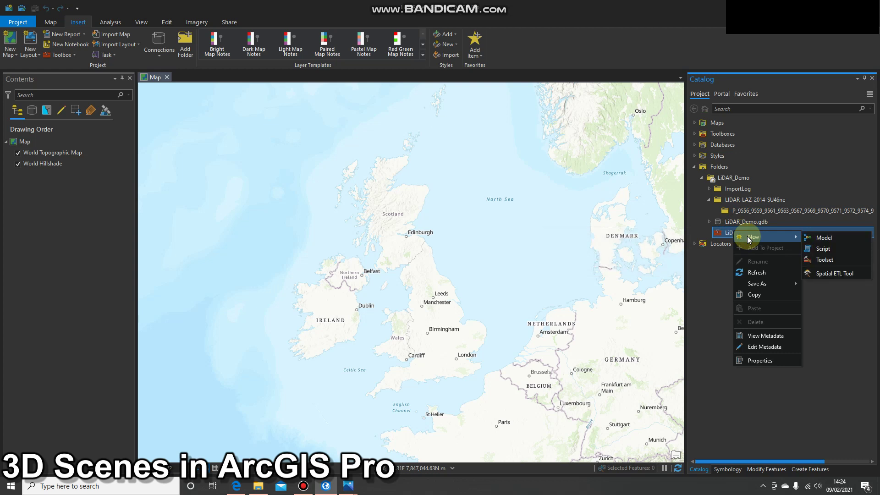
pyautogui.click(836, 272)
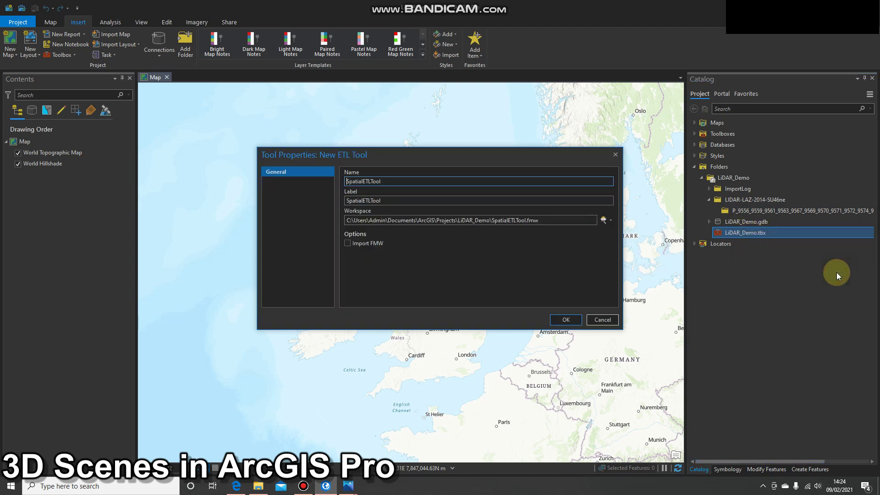
pyautogui.click(567, 320)
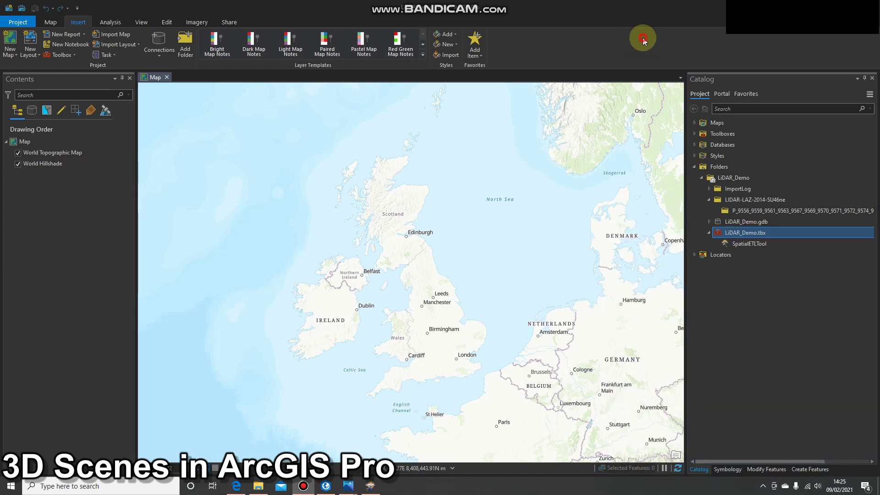
# Step: Switch to Data Interoperability Workbench and open the Generate Workspace reader format list
pyautogui.click(643, 39)
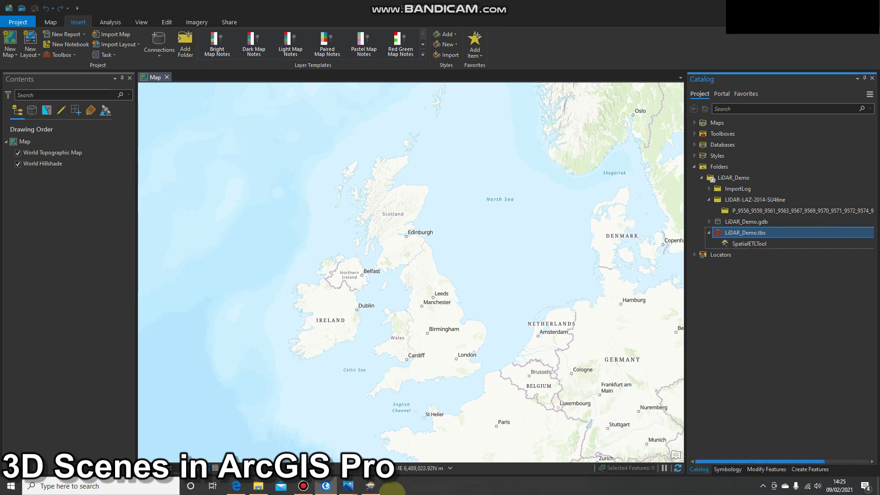
pyautogui.click(371, 486)
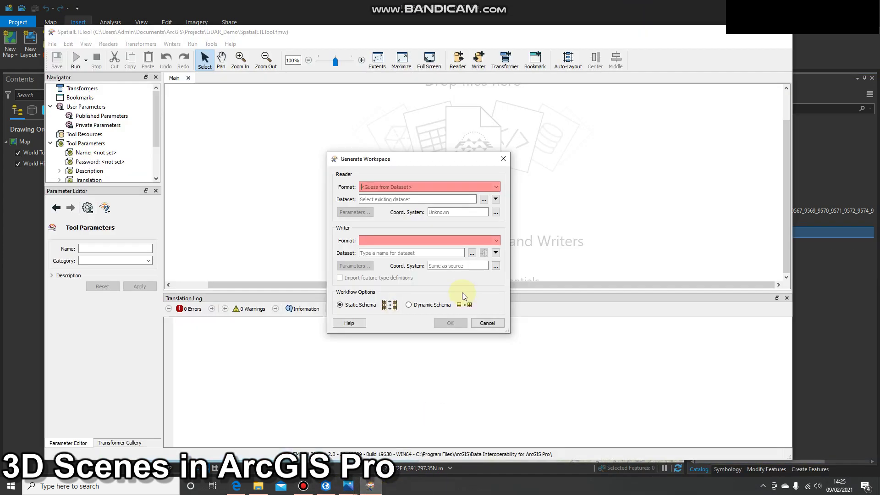
pyautogui.moveTo(372, 489)
pyautogui.click(497, 187)
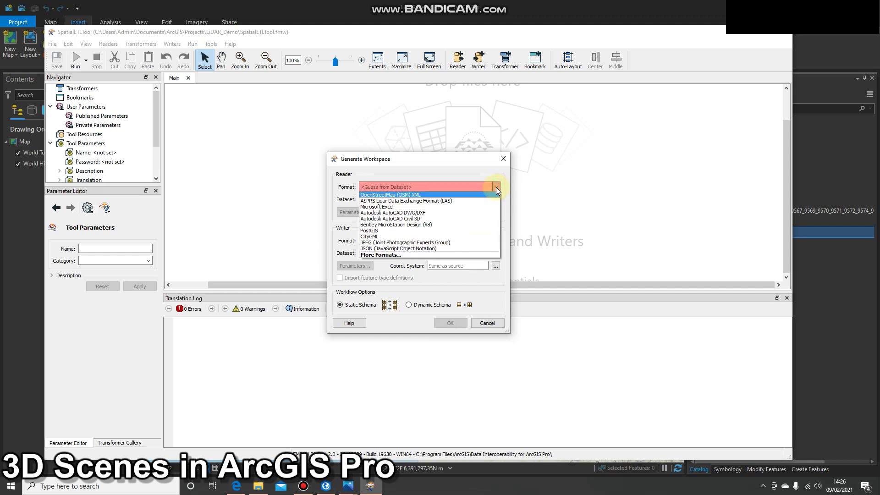
# Step: Set the reader format to ASPRS LAS and browse into the LIDAR-LAZ-2014-SU46ne tile folder
pyautogui.click(456, 202)
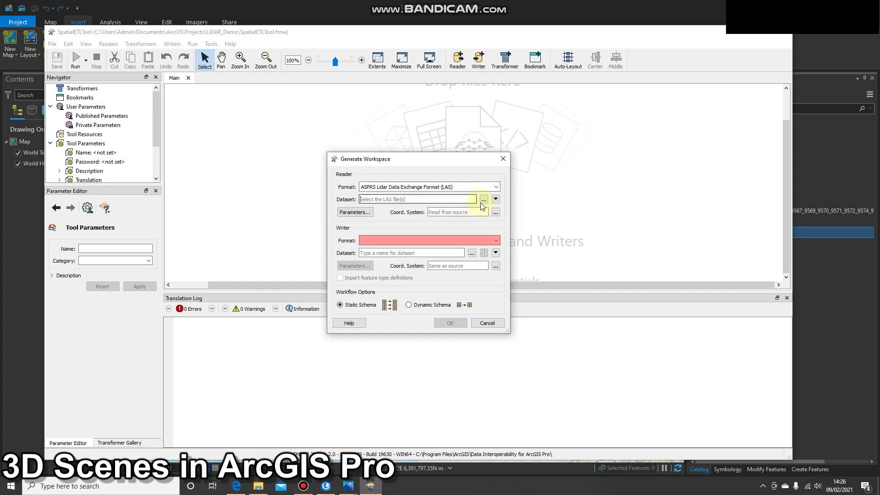
pyautogui.click(484, 200)
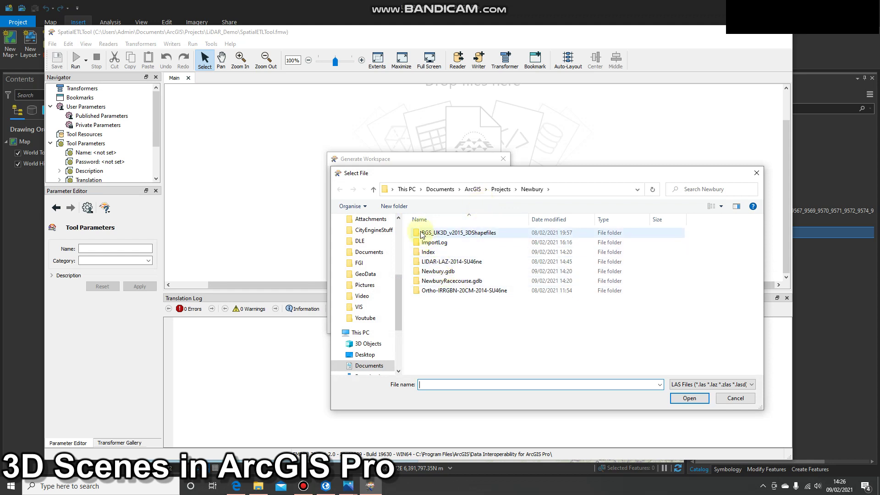
pyautogui.click(502, 191)
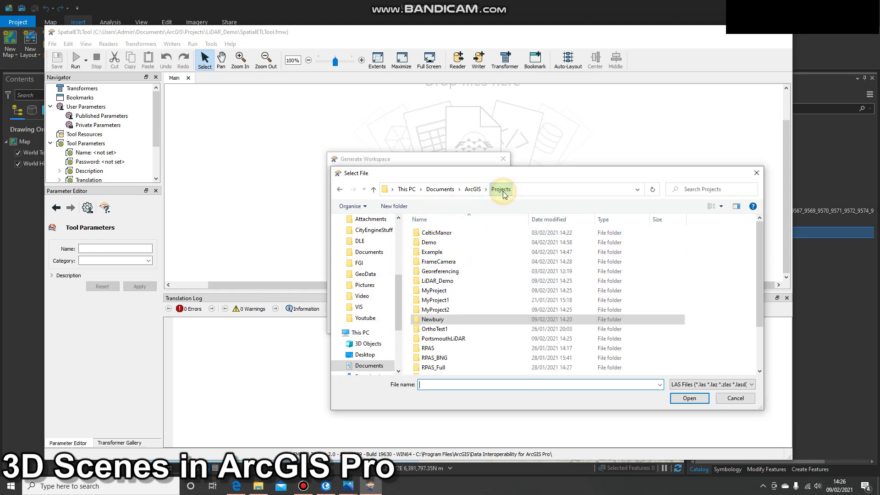
pyautogui.click(466, 279)
pyautogui.doubleClick(466, 280)
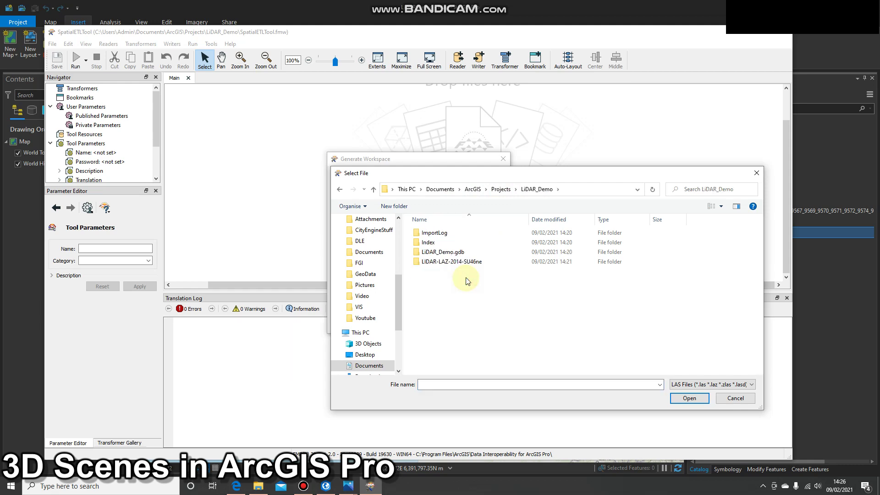
pyautogui.doubleClick(464, 262)
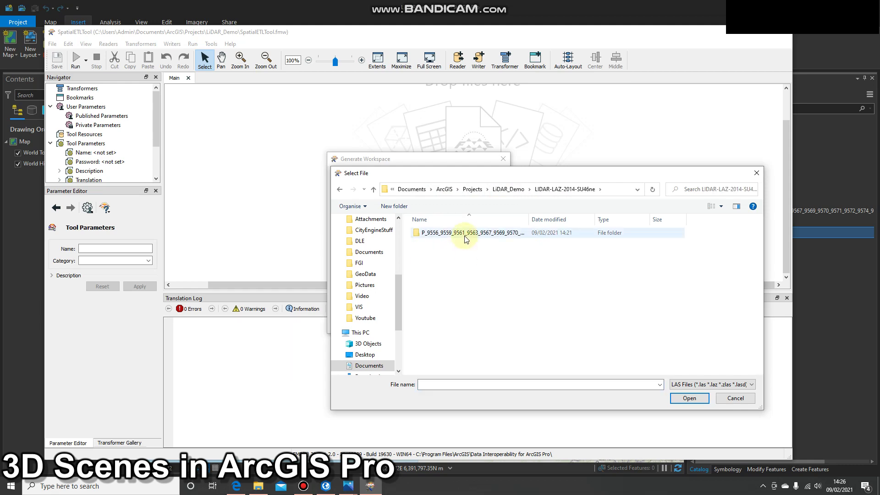
pyautogui.doubleClick(464, 234)
# Step: Select LAZ tiles SU4566 through SU4969 as the reader dataset
pyautogui.click(472, 235)
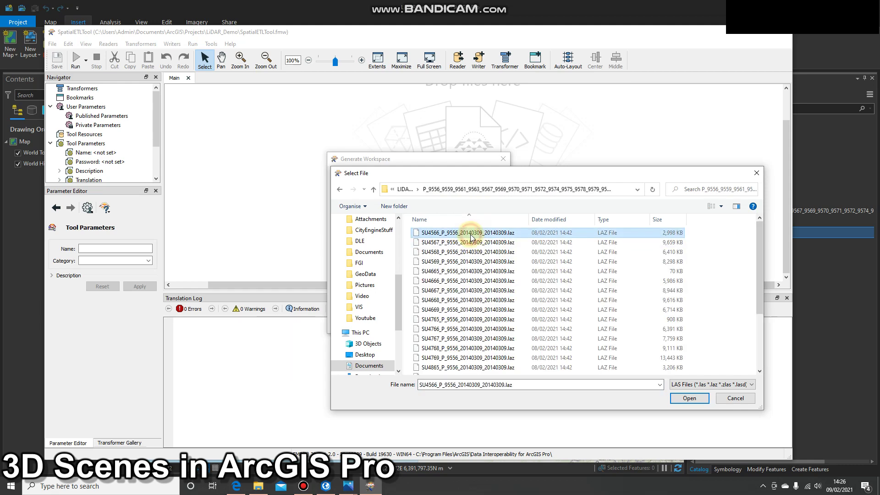
pyautogui.scroll(-3, 541, 324)
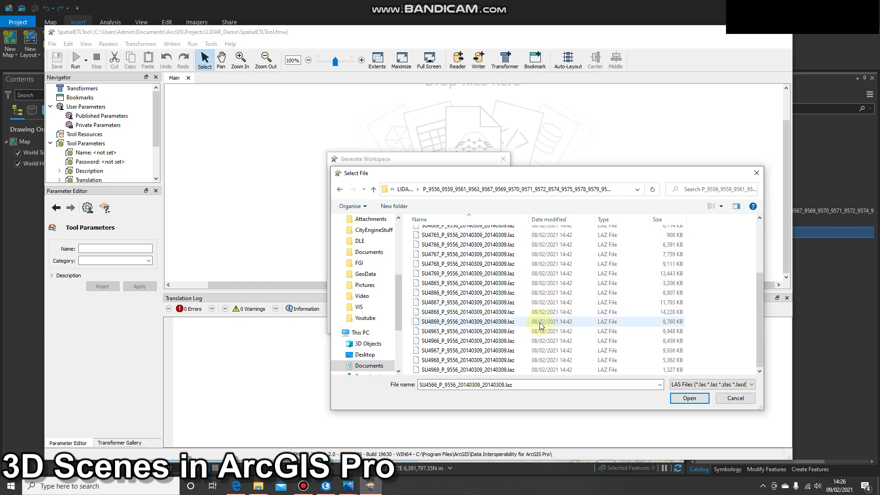
pyautogui.keyDown('shift'); pyautogui.click(505, 370); pyautogui.keyUp('shift')
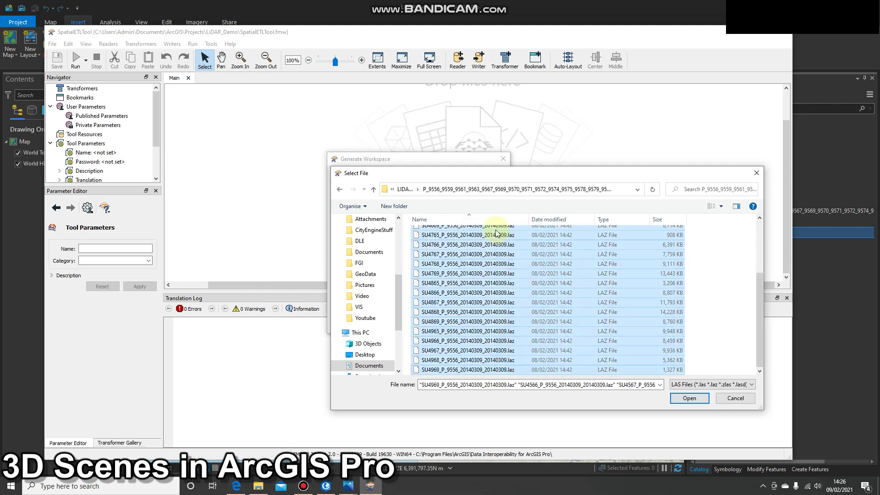
pyautogui.click(686, 398)
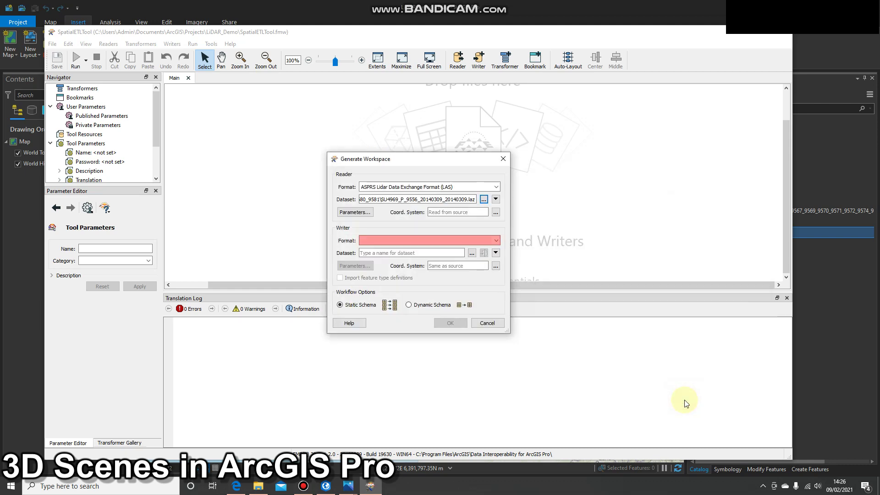
# Step: Set the LAS reader's Feature Type Name(s) parameter to From File Name(s)
pyautogui.click(355, 212)
pyautogui.click(454, 235)
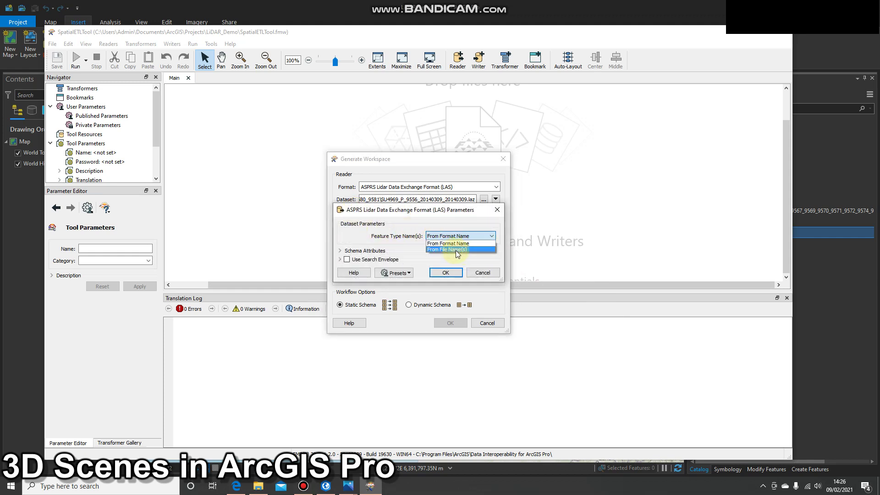
pyautogui.click(457, 250)
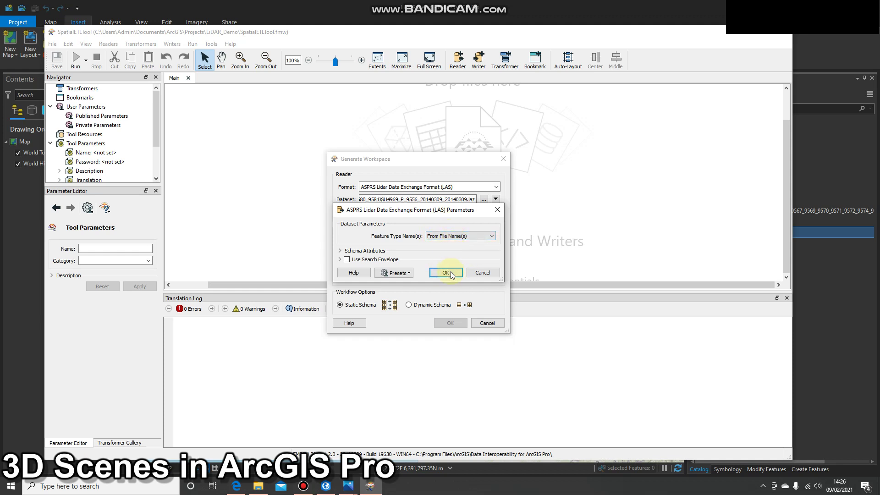
pyautogui.click(450, 272)
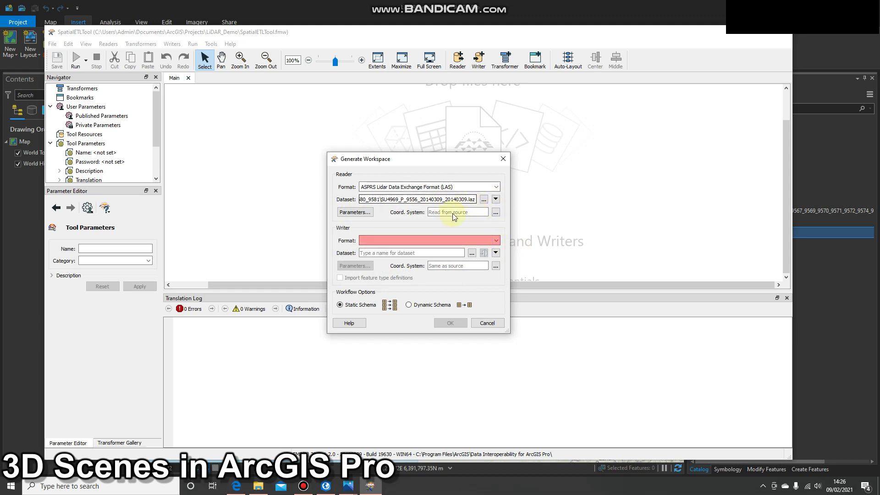
# Step: Set the reader coordinate system to British National Grid under Projected > National Grids > Europe
pyautogui.click(497, 213)
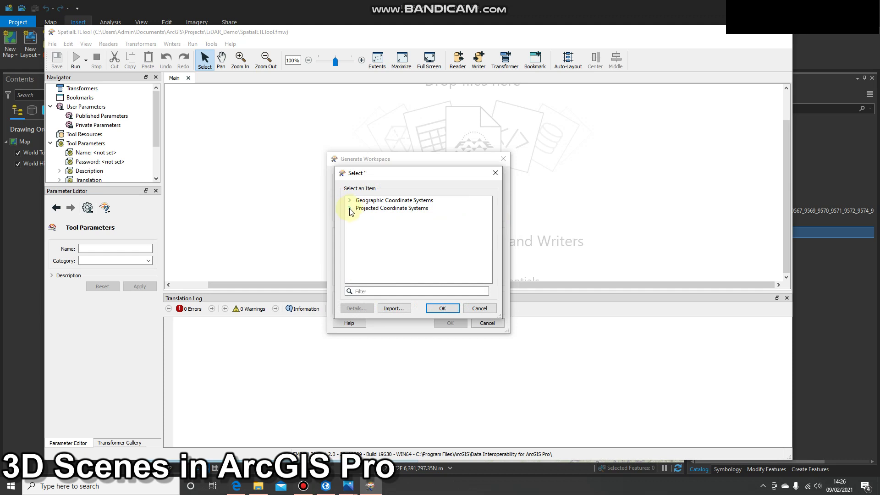
pyautogui.click(350, 208)
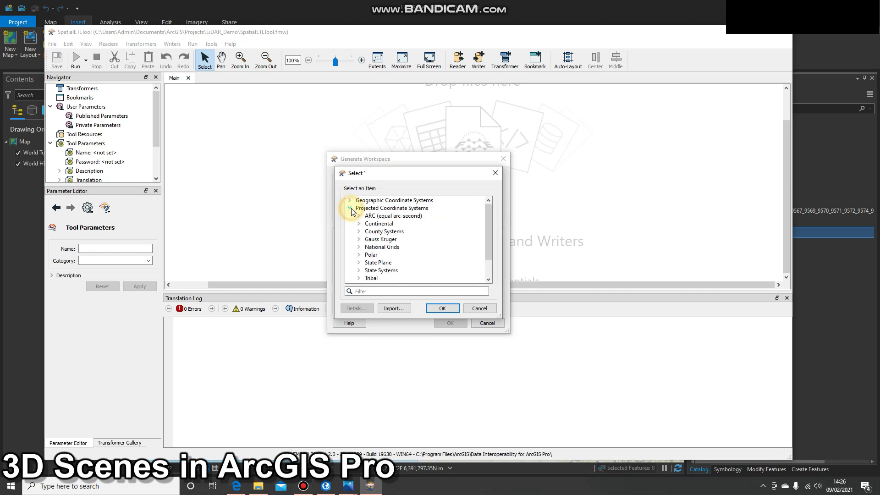
pyautogui.click(360, 247)
pyautogui.scroll(-1, 379, 273)
pyautogui.scroll(-2, 379, 272)
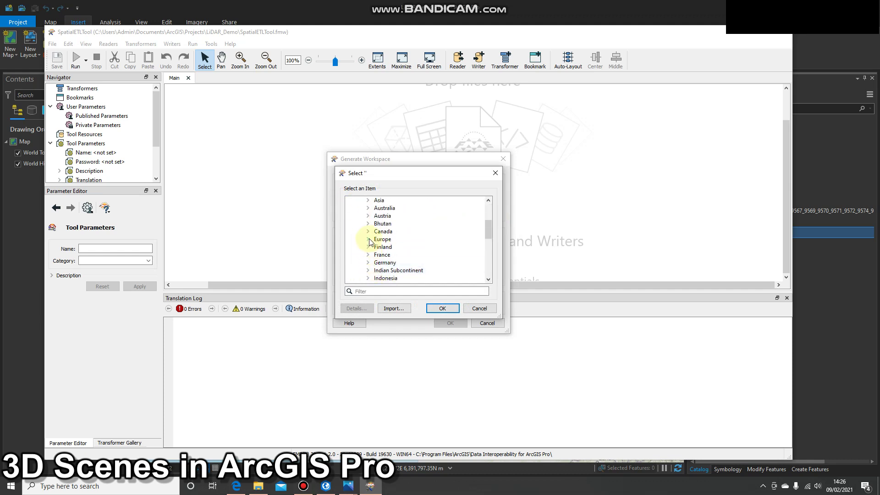
pyautogui.click(367, 239)
pyautogui.scroll(-2, 397, 264)
pyautogui.click(415, 255)
pyautogui.click(445, 308)
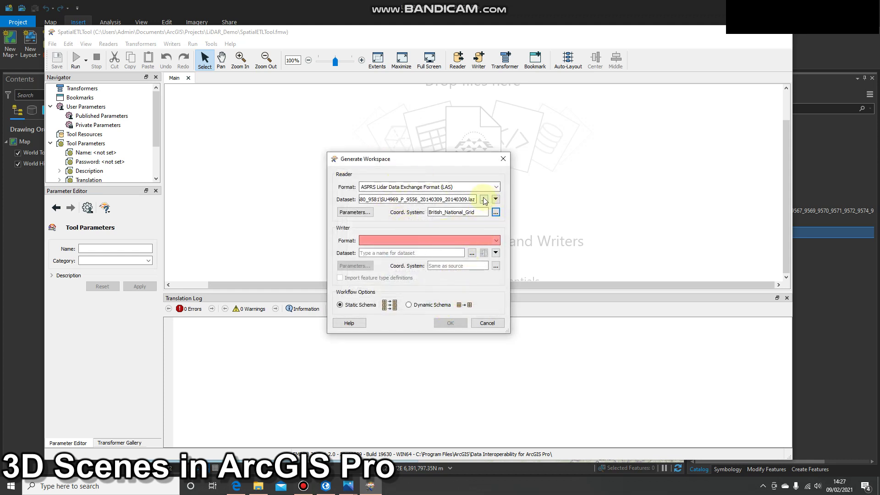
# Step: Set the writer format to ASPRS LAS and browse to the LIDAR-LAZ-2014-SU46ne folder
pyautogui.click(496, 241)
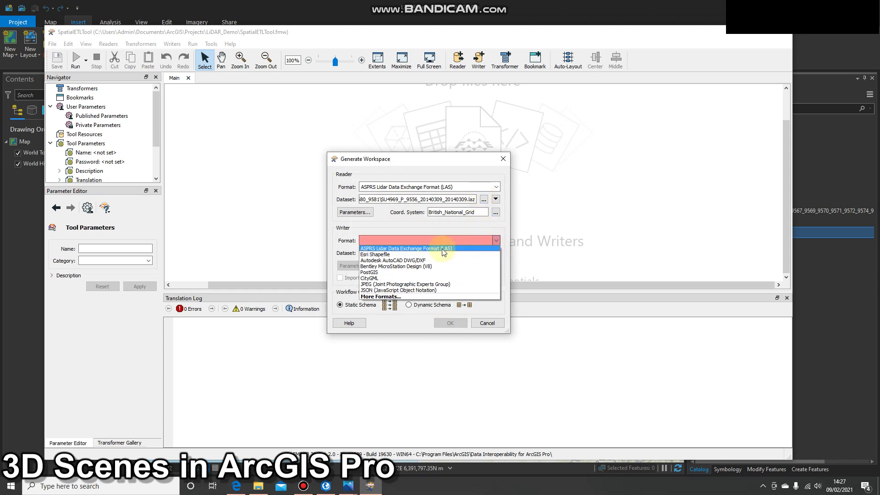
pyautogui.click(441, 249)
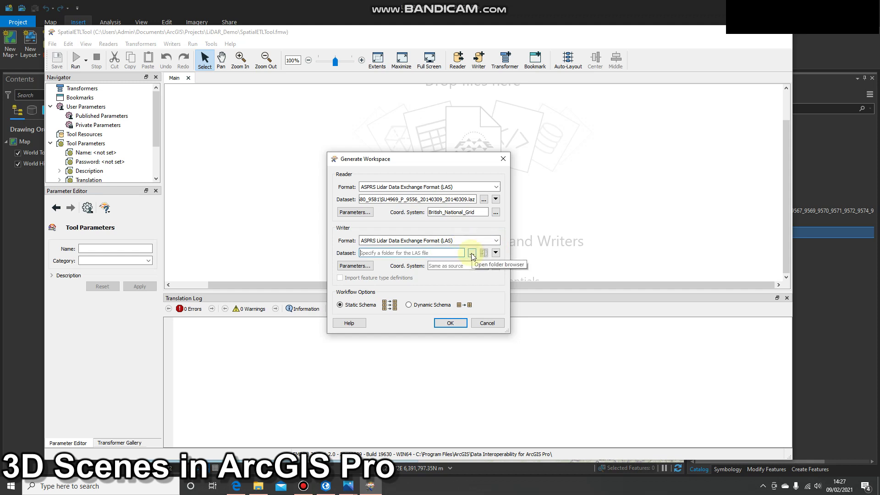
pyautogui.click(471, 253)
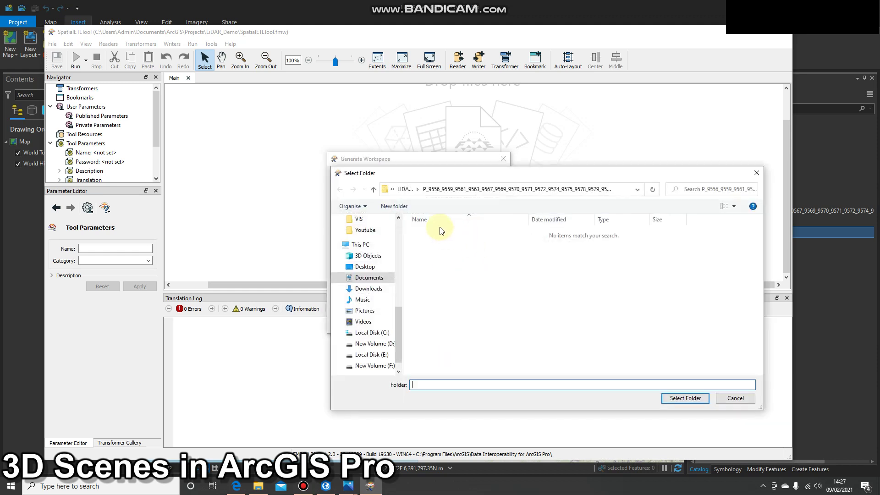
pyautogui.click(374, 190)
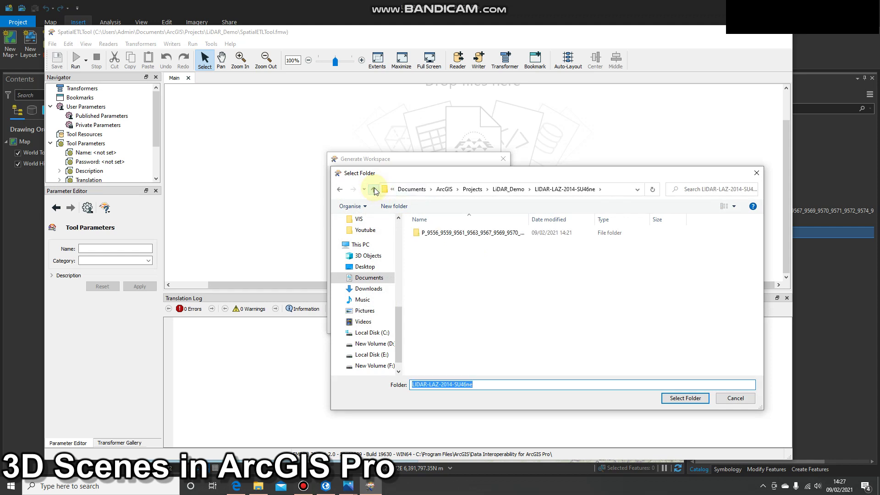
pyautogui.click(374, 190)
pyautogui.doubleClick(452, 261)
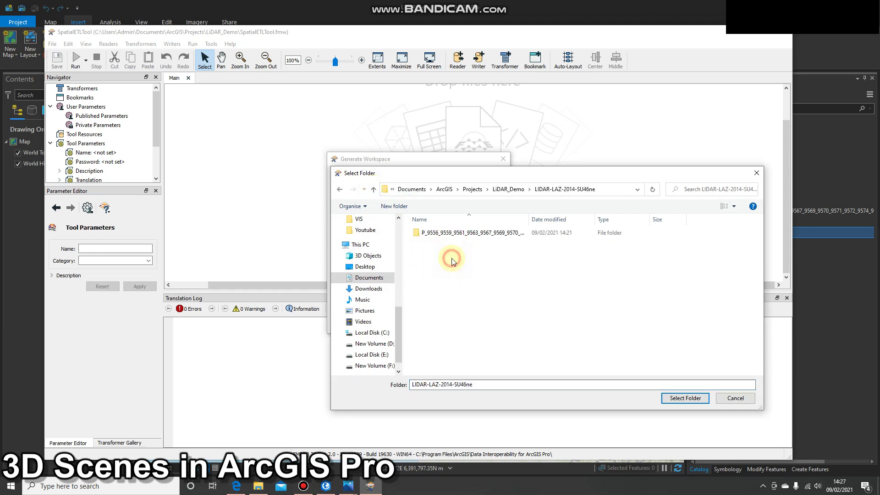
# Step: Create a new folder named Output there and select it as the writer destination
pyautogui.rightClick(441, 272)
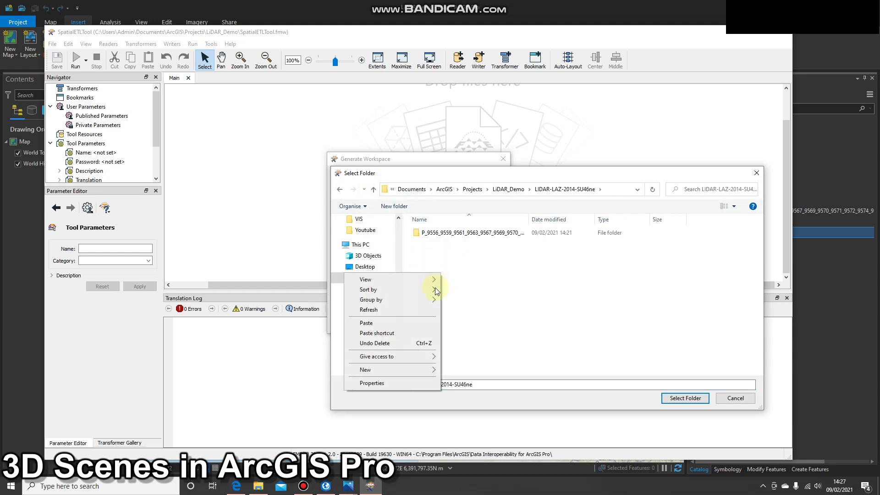
pyautogui.moveTo(426, 369)
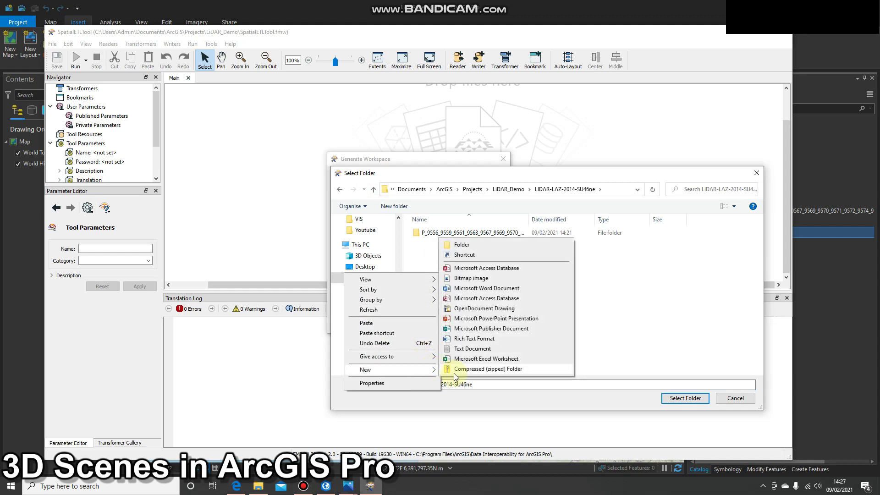
pyautogui.click(462, 245)
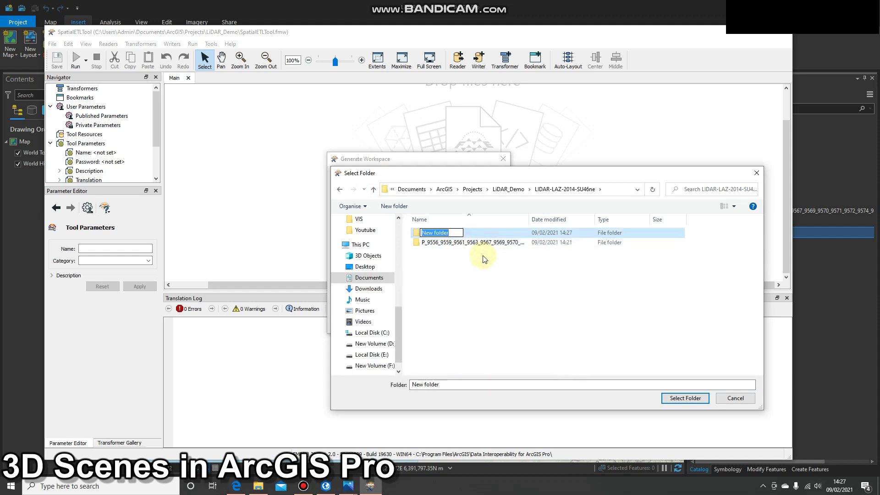
pyautogui.write('Output')
pyautogui.click(436, 253)
pyautogui.click(424, 233)
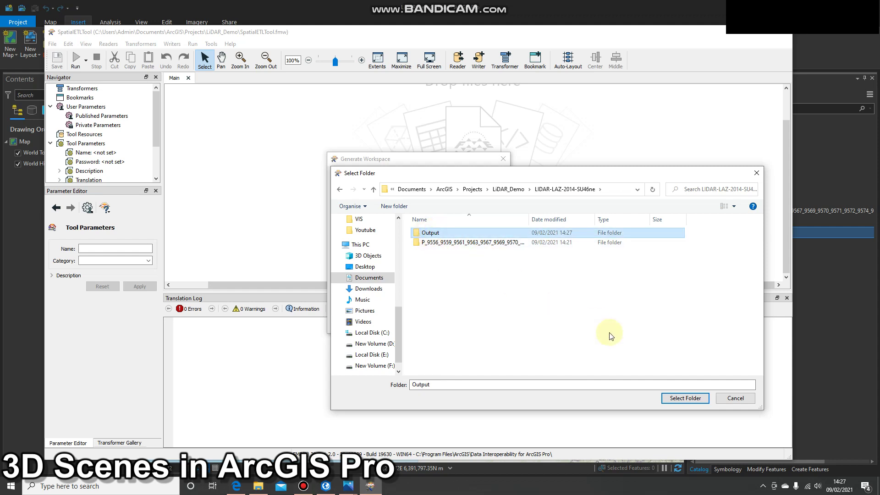
pyautogui.click(683, 399)
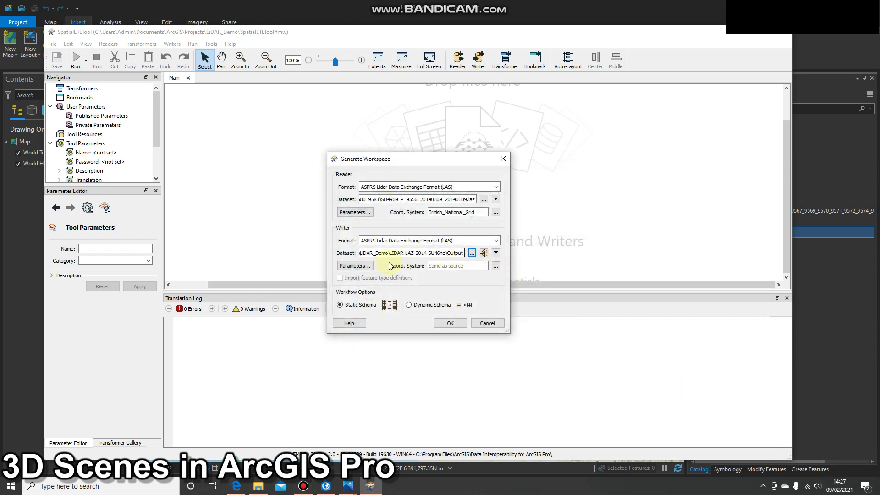
# Step: Set the writer coordinate system to British National Grid under Projected > National Grids > Europe
pyautogui.press('Tab')
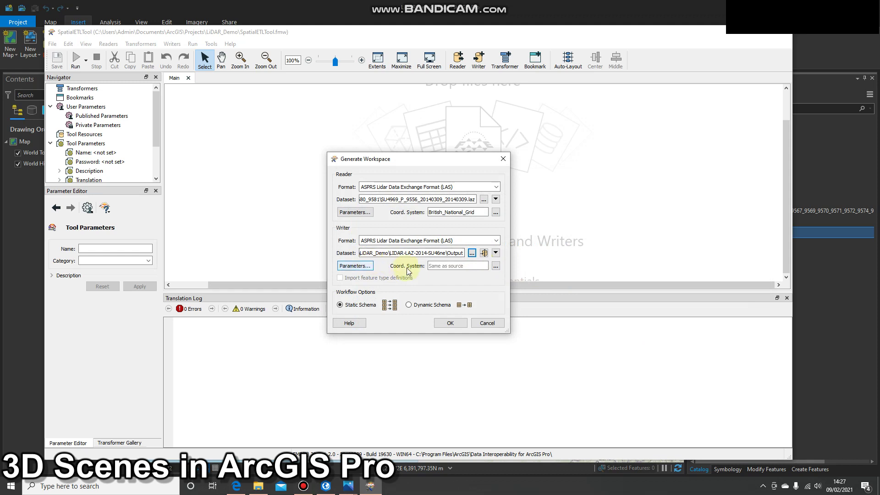
pyautogui.click(496, 265)
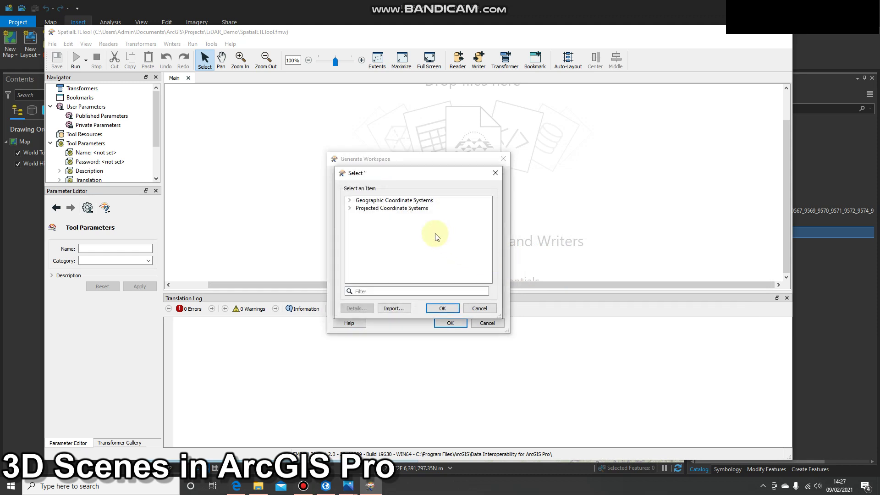
pyautogui.click(350, 208)
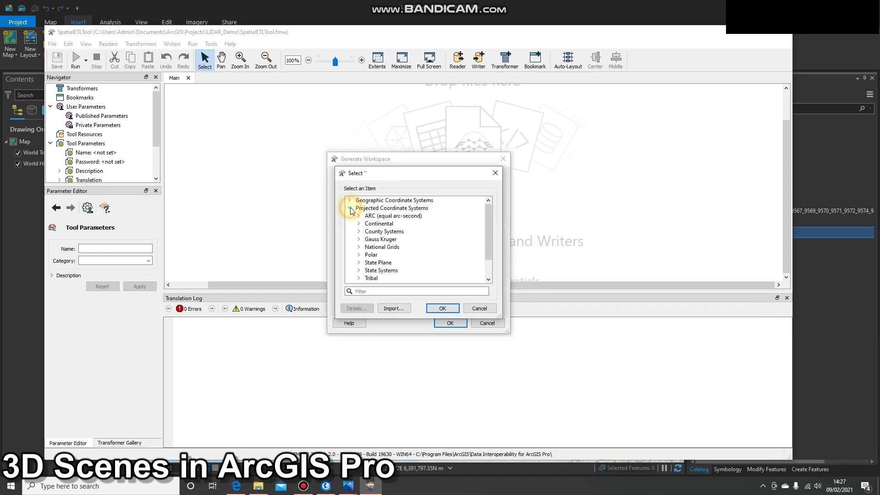
pyautogui.click(358, 247)
pyautogui.scroll(-2, 371, 267)
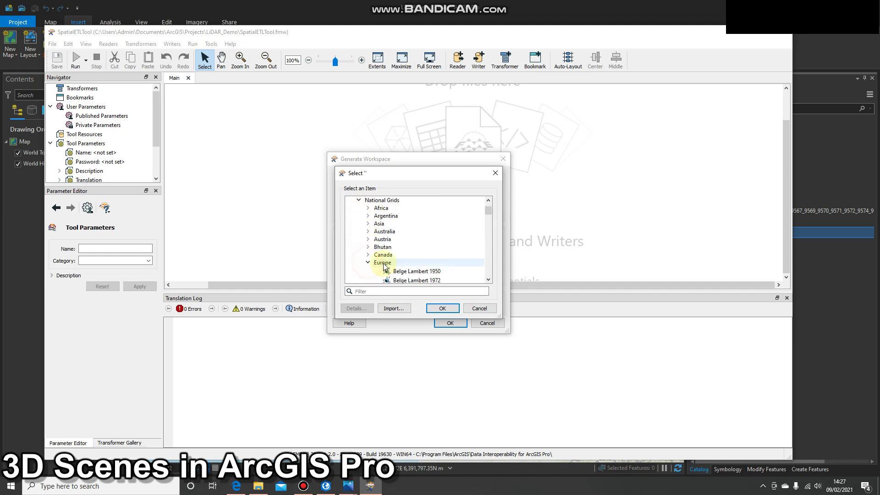
pyautogui.scroll(-2, 384, 266)
pyautogui.click(416, 279)
pyautogui.click(439, 307)
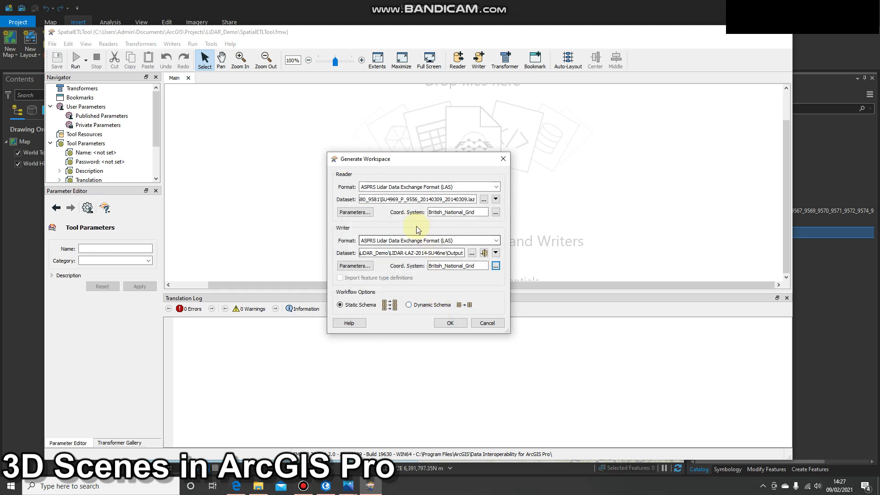
# Step: Generate the workspace, keeping all 24 LAS tiles selected as feature types
pyautogui.click(449, 322)
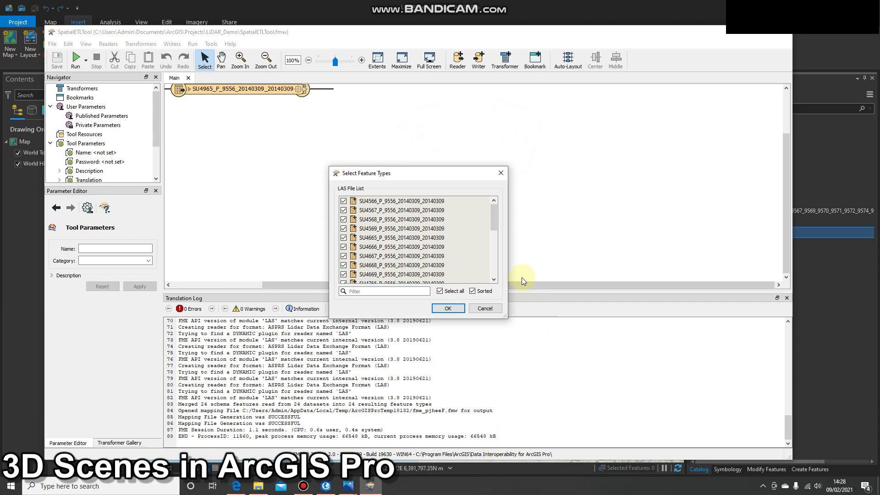
pyautogui.click(303, 486)
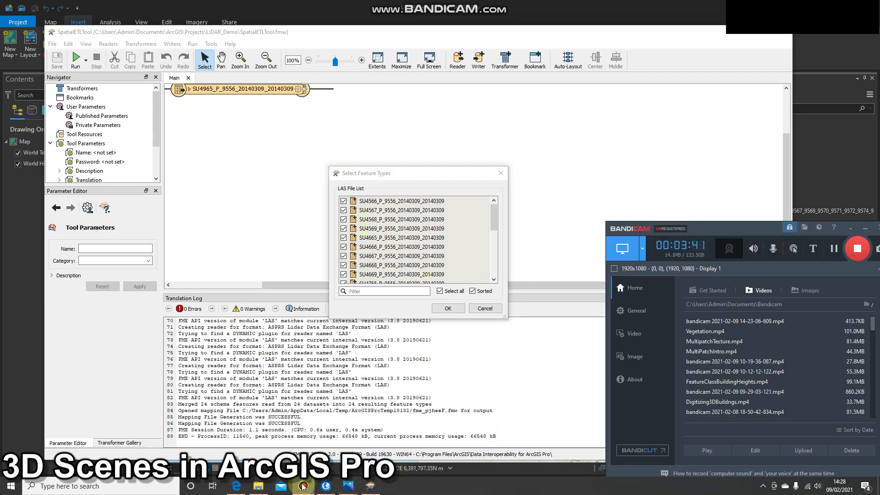
pyautogui.click(303, 486)
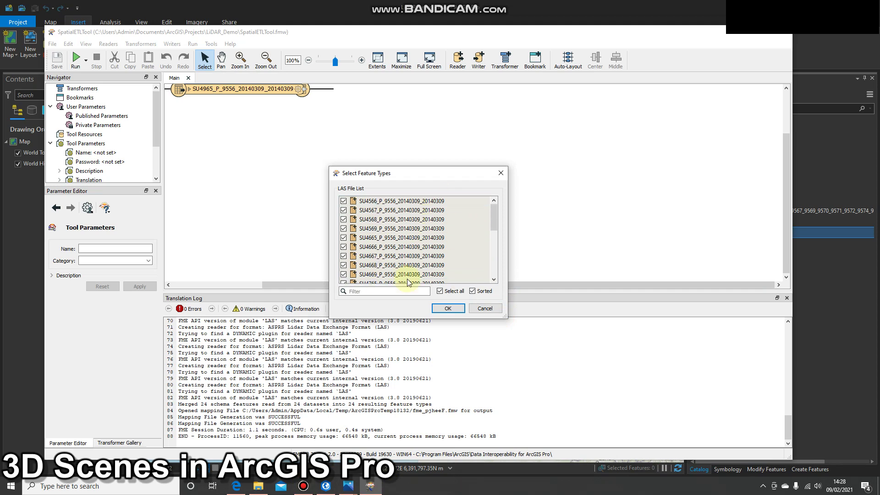
pyautogui.click(448, 309)
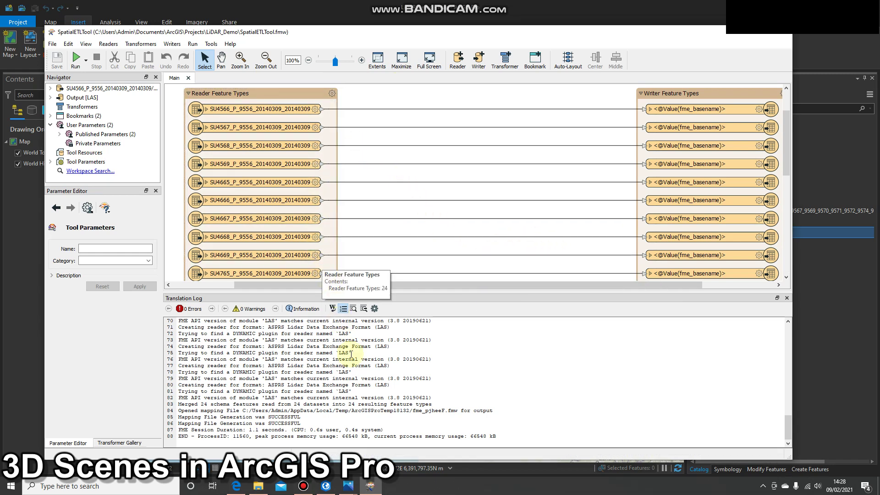
# Step: Run the workspace to bring up Translation Parameter Values with the source files and Output folder
pyautogui.click(74, 57)
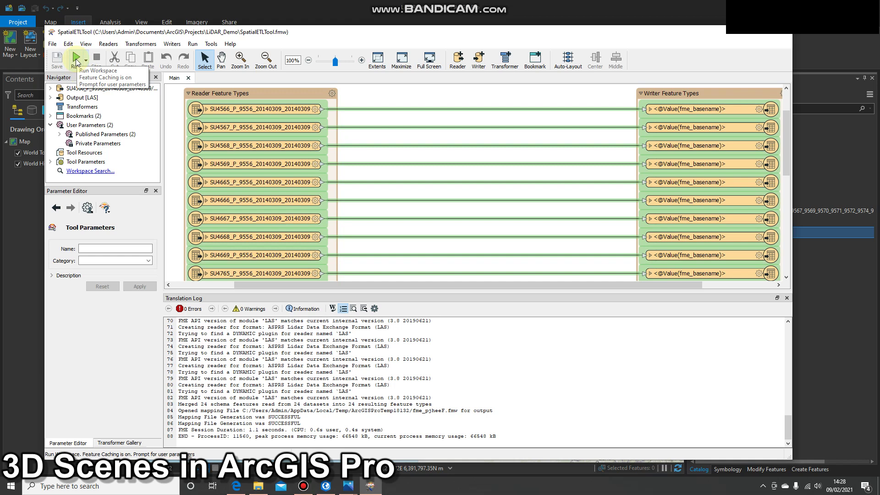
pyautogui.click(76, 59)
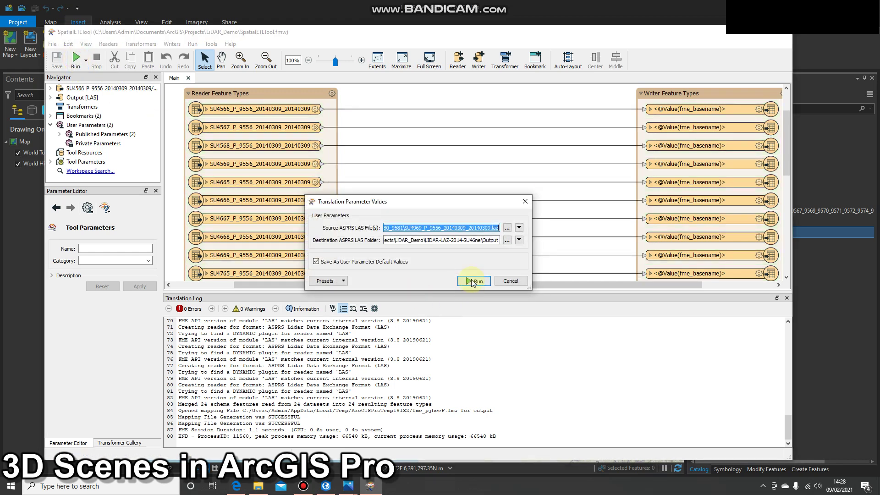
# Step: Run the translation to write the tiles as .las files into Output, finishing with 0 errors
pyautogui.click(472, 280)
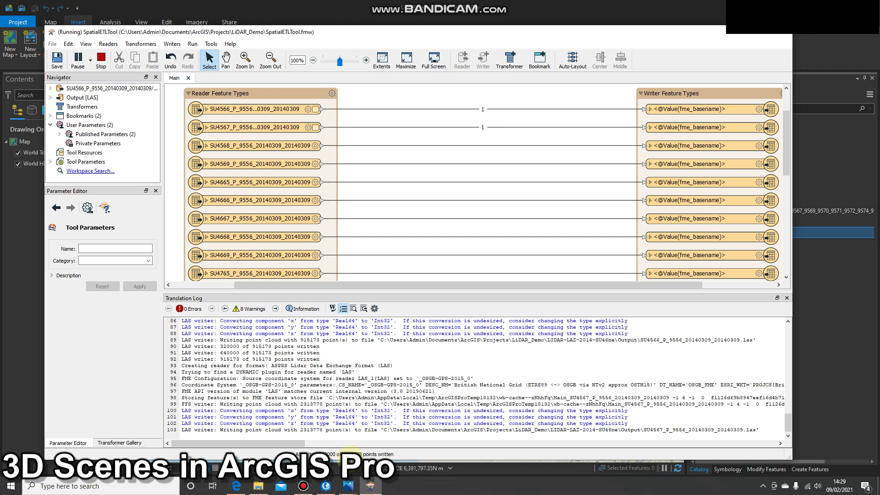
pyautogui.click(303, 486)
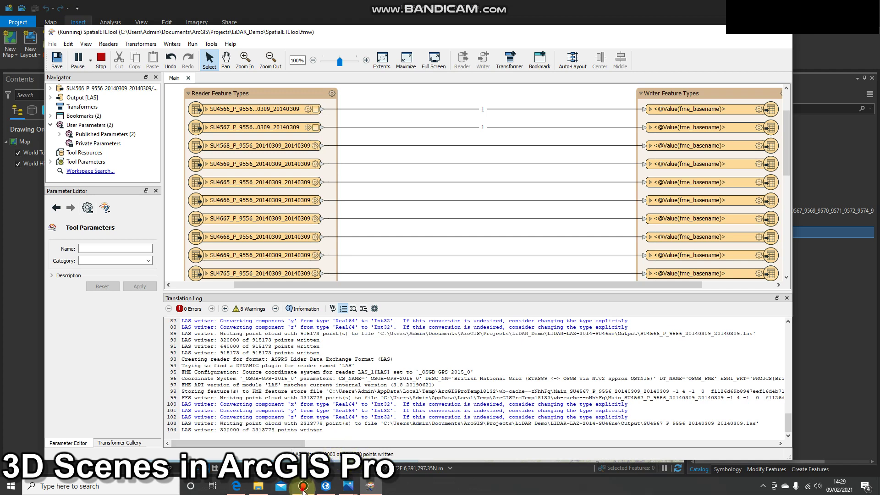
pyautogui.click(834, 248)
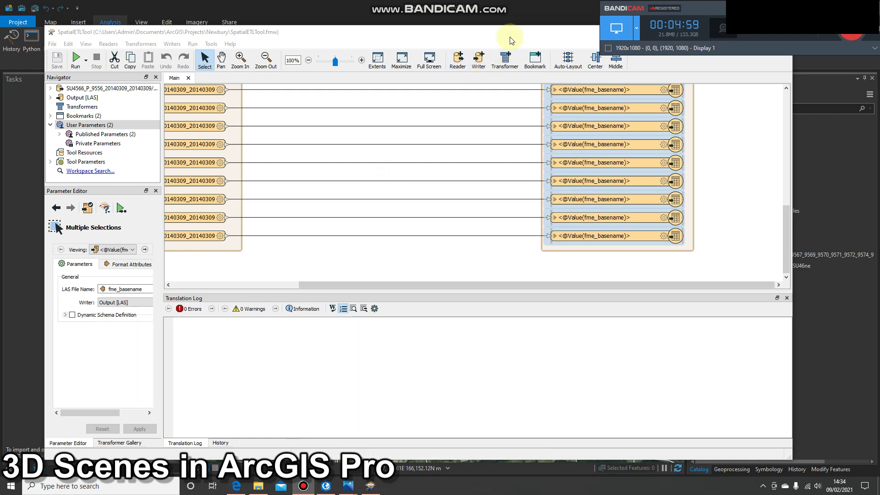
# Step: Bring ArcGIS Pro in front of Workbench and close the Tasks pane to show the map's layers
pyautogui.moveTo(510, 38); pyautogui.dragTo(494, 66)
pyautogui.click(544, 11)
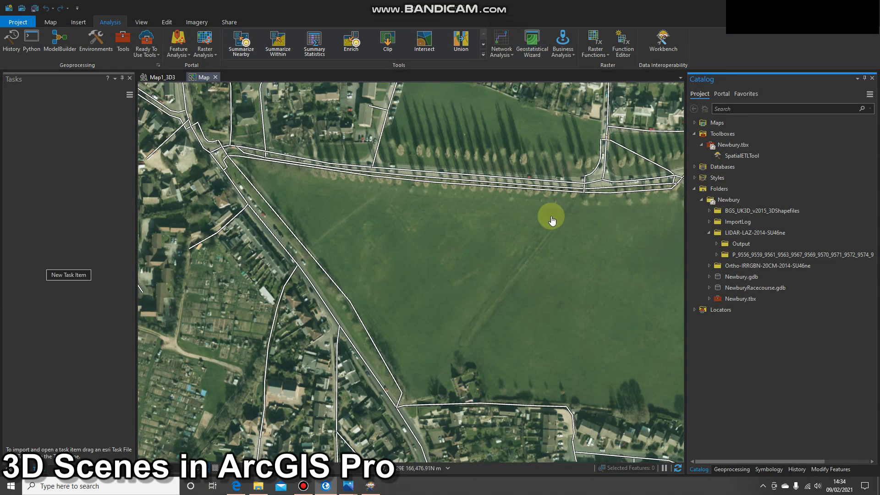
pyautogui.click(130, 78)
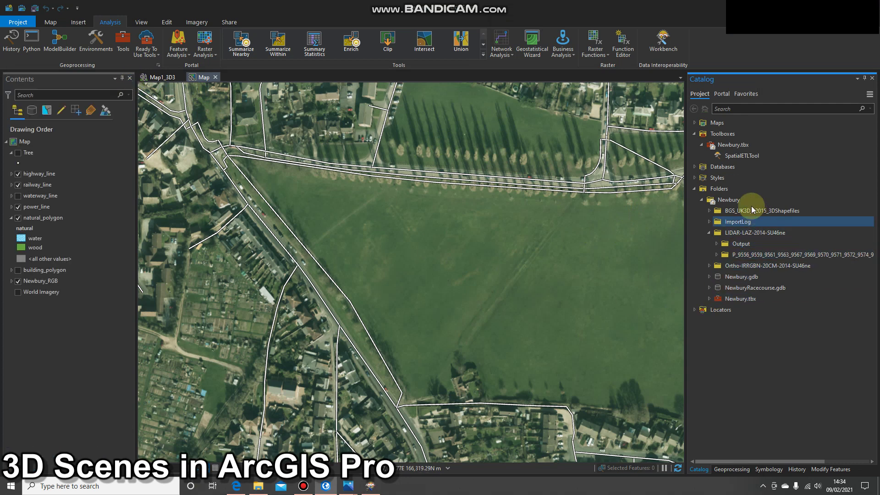
# Step: Browse LIDAR-LAZ-2014-SU46ne > Output in Catalog, inspect the SU4768 tile and select SU4566
pyautogui.click(752, 266)
pyautogui.click(742, 233)
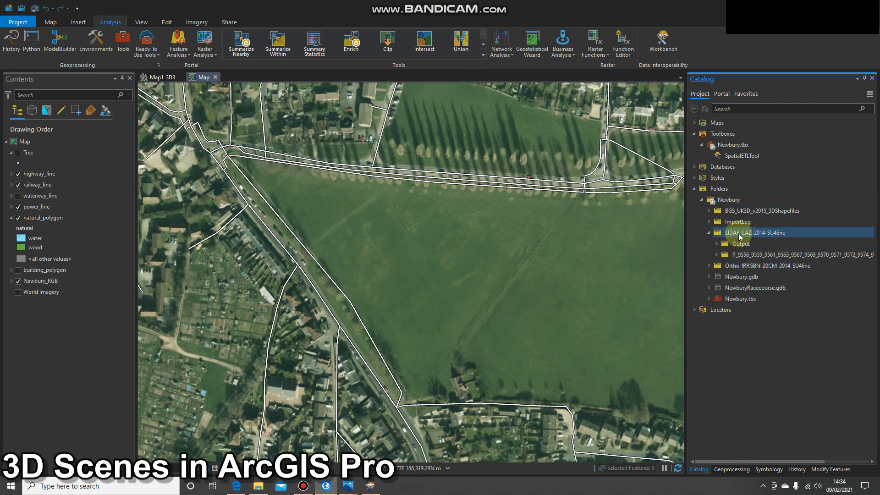
pyautogui.click(717, 244)
pyautogui.scroll(-3, 778, 293)
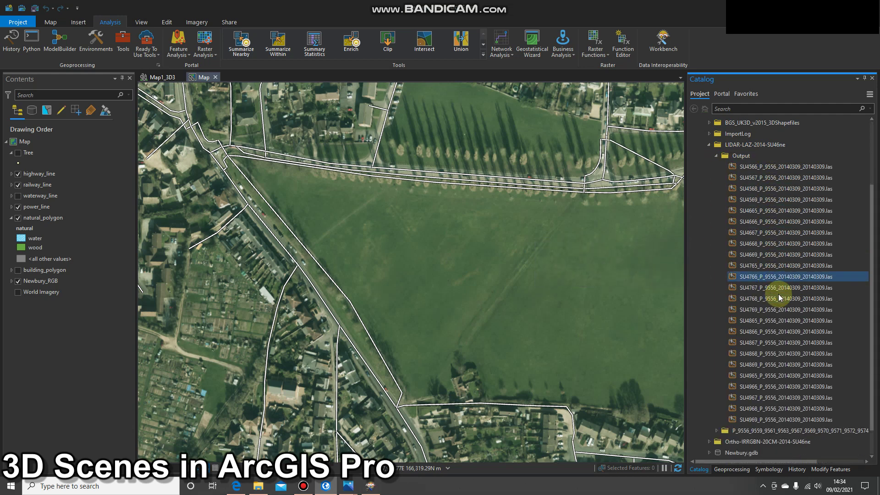
pyautogui.click(779, 298)
pyautogui.scroll(2, 785, 341)
pyautogui.click(786, 343)
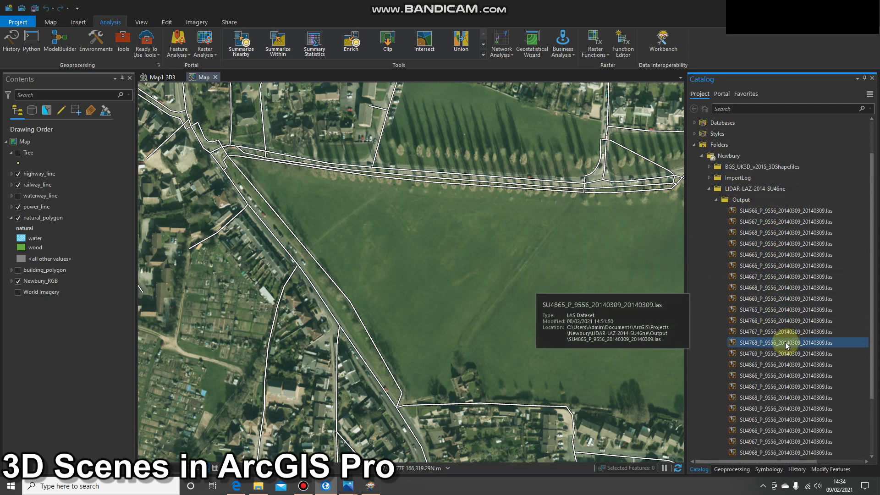
pyautogui.click(774, 211)
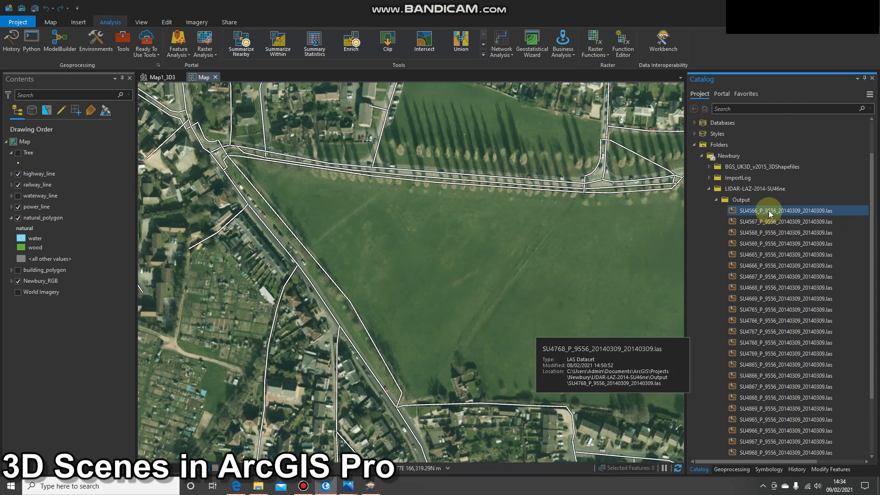
# Step: Add SU4566_P_9556_20140309_20140309.las to the map, zoom to the layer, then zoom closer into its points
pyautogui.click(505, 229)
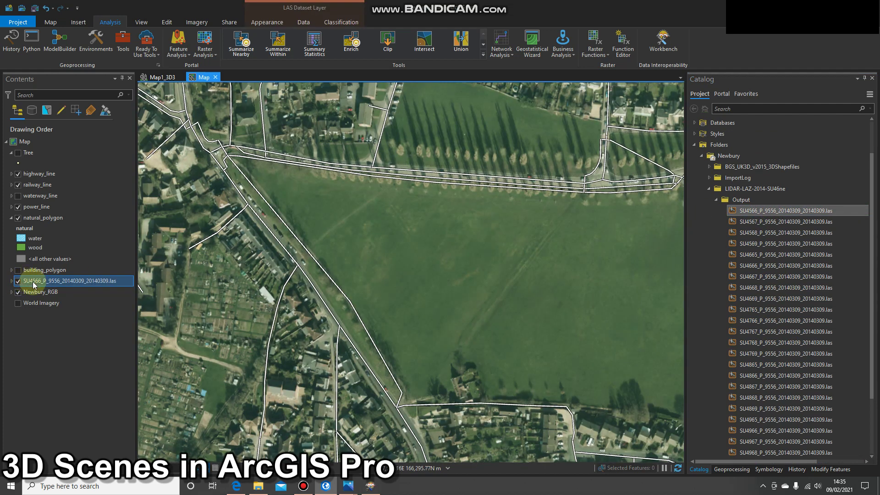
pyautogui.rightClick(33, 282)
pyautogui.click(63, 313)
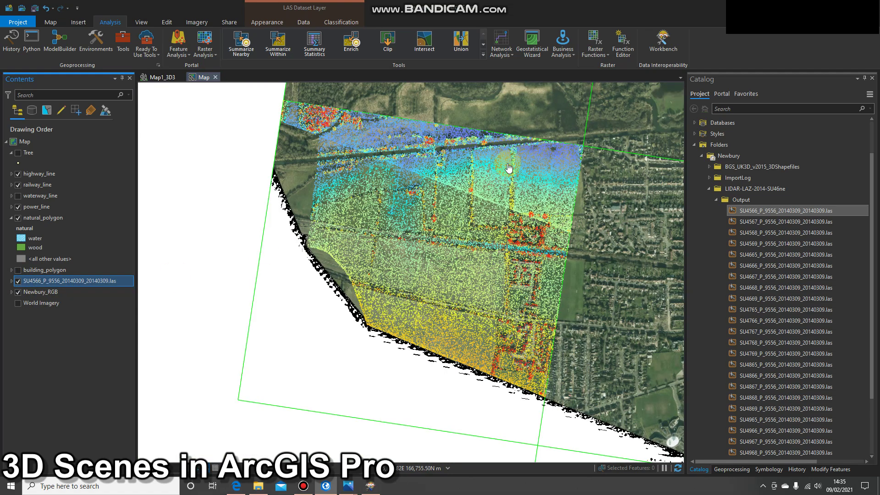
pyautogui.scroll(2, 477, 218)
pyautogui.scroll(2, 476, 219)
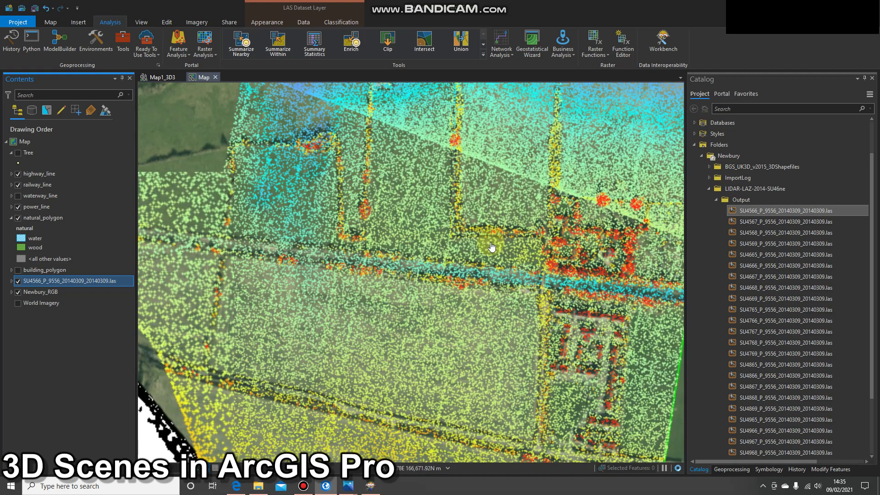